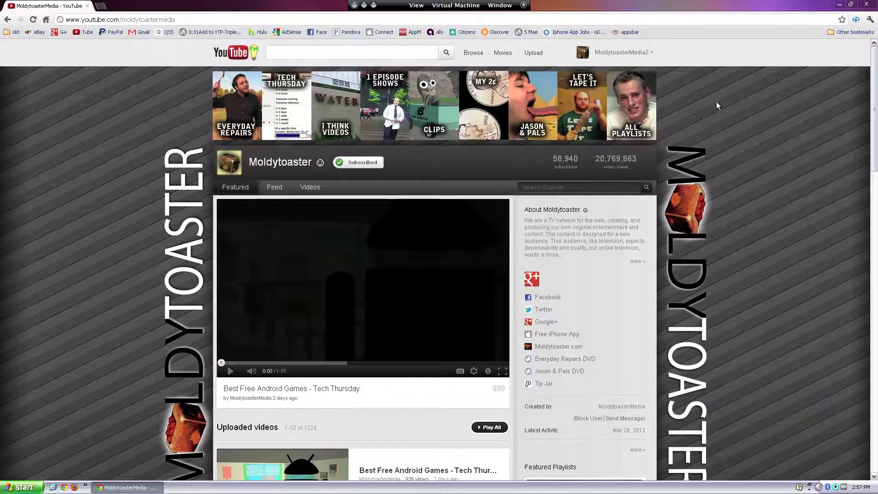
Step: Create a new folder on the empty desktop area and move the second and third columns of icons into it
{"action": "left_click", "coordinate": [839, 4]}
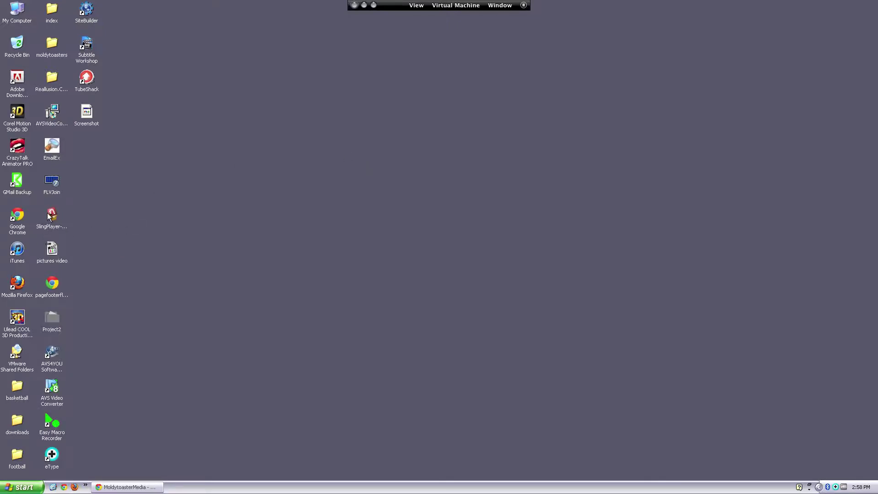
{"action": "left_click", "coordinate": [57, 179]}
{"action": "left_click", "coordinate": [59, 145]}
{"action": "right_click", "coordinate": [182, 173]}
{"action": "mouse_move", "coordinate": [211, 218]}
{"action": "left_click", "coordinate": [256, 218]}
{"action": "left_click_drag", "start_coordinate": [114, 4], "coordinate": [32, 440]}
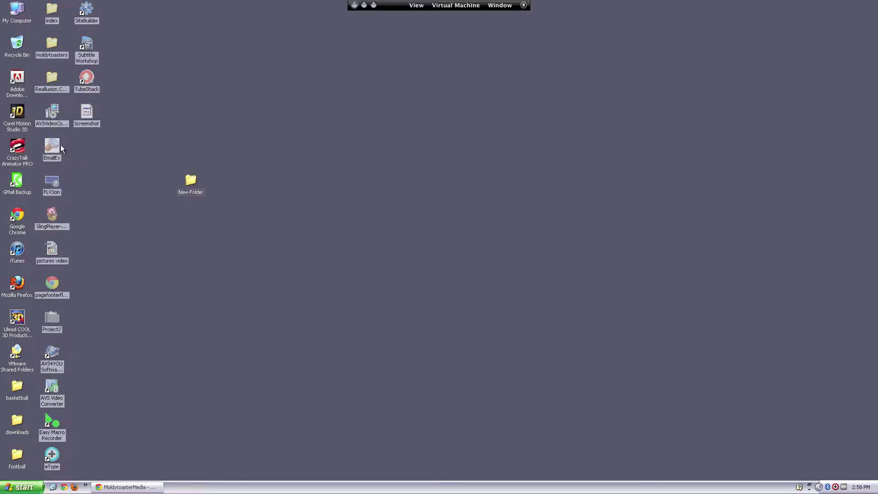
{"action": "left_click_drag", "start_coordinate": [61, 145], "coordinate": [193, 181]}
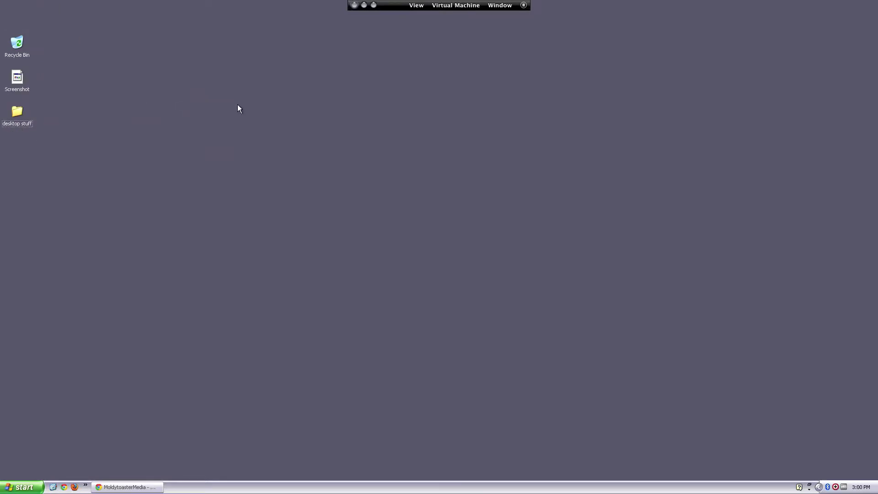
Step: Set the Screenshot image from the desktop as the desktop background, with its position set to Stretch
{"action": "right_click", "coordinate": [238, 108]}
{"action": "left_click", "coordinate": [264, 169]}
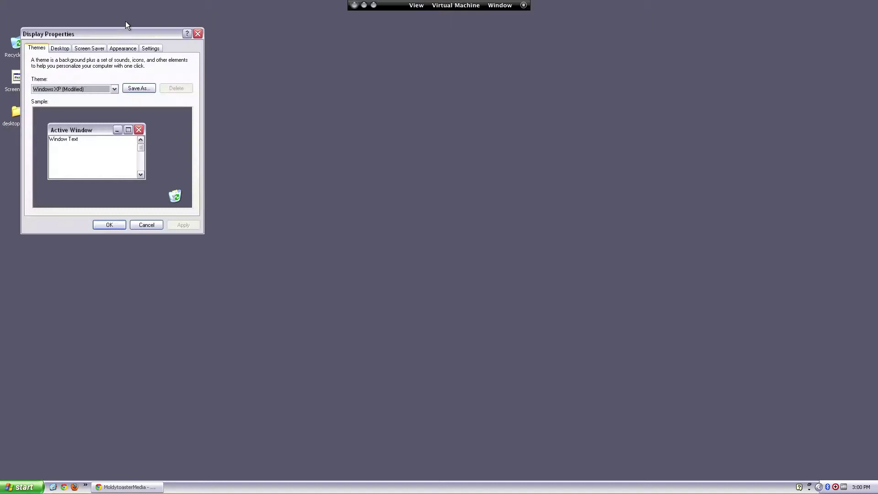
{"action": "left_click_drag", "start_coordinate": [120, 35], "coordinate": [312, 131]}
{"action": "left_click", "coordinate": [251, 143]}
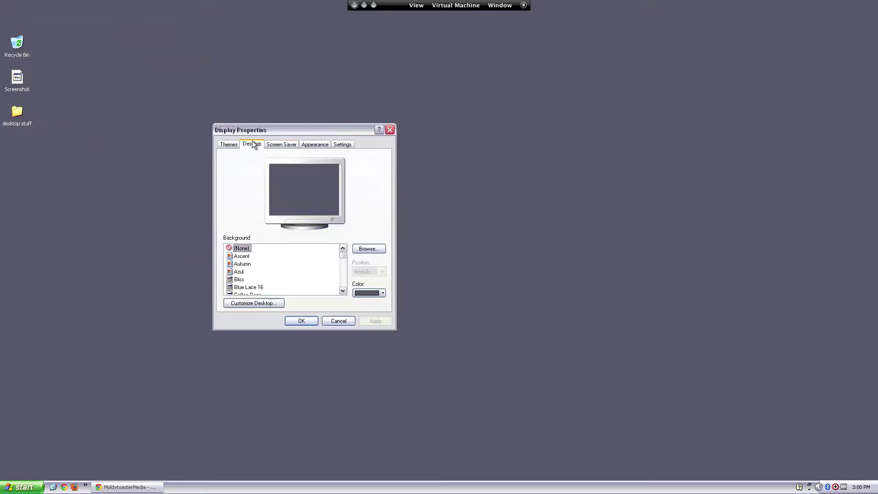
{"action": "left_click", "coordinate": [376, 249]}
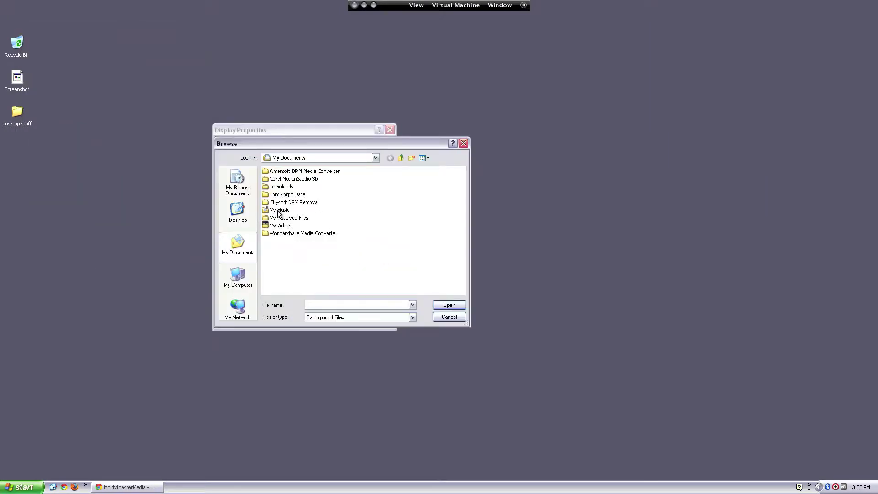
{"action": "left_click", "coordinate": [238, 213]}
{"action": "left_click", "coordinate": [277, 201]}
{"action": "left_click", "coordinate": [443, 315]}
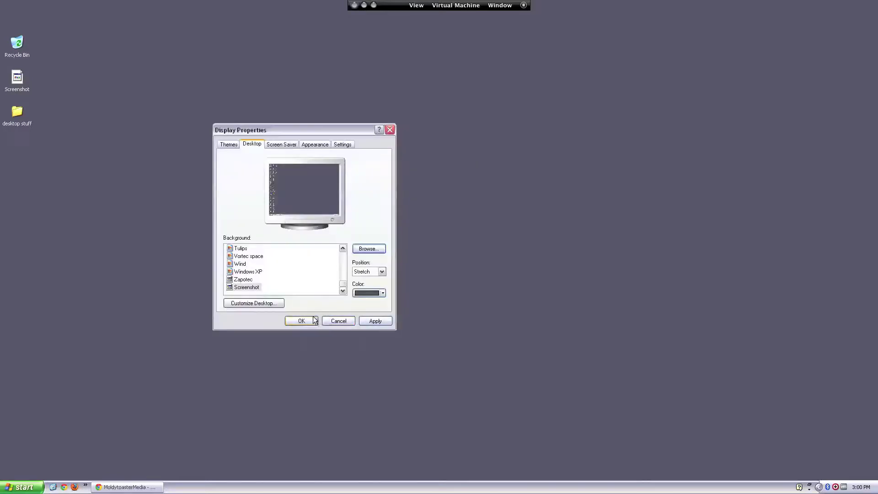
{"action": "left_click", "coordinate": [302, 321]}
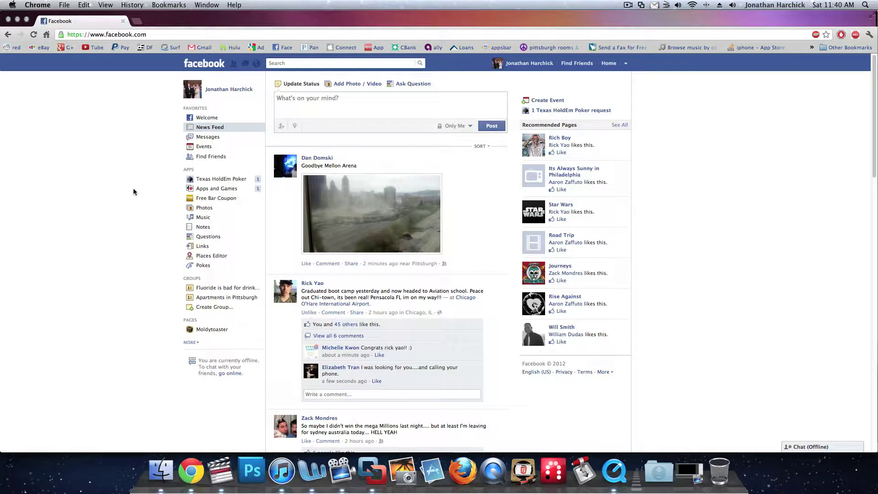
Step: On Facebook, set the new status update's audience to Only Me and activate its text box
{"action": "left_click", "coordinate": [466, 113]}
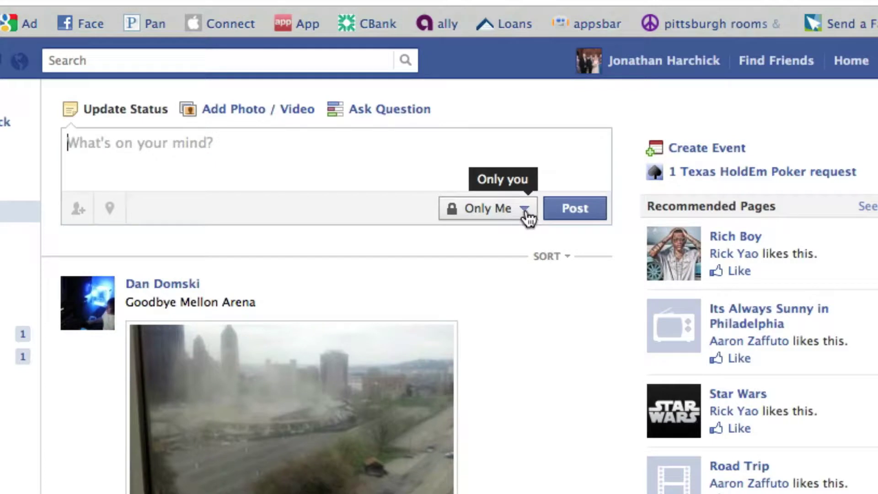
{"action": "left_click", "coordinate": [526, 211]}
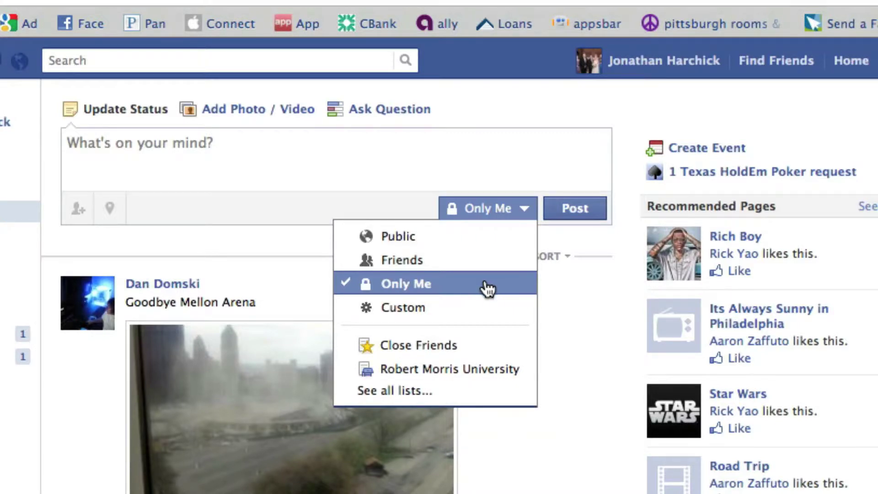
{"action": "left_click", "coordinate": [485, 288]}
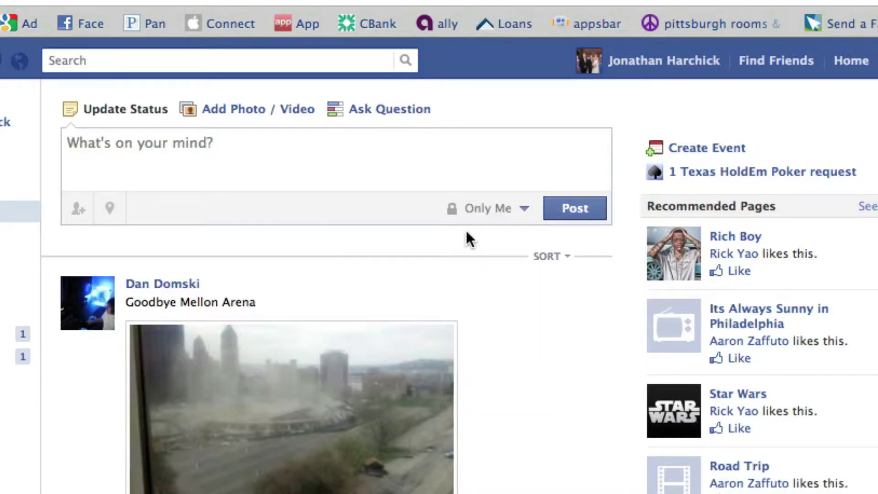
{"action": "left_click", "coordinate": [406, 147]}
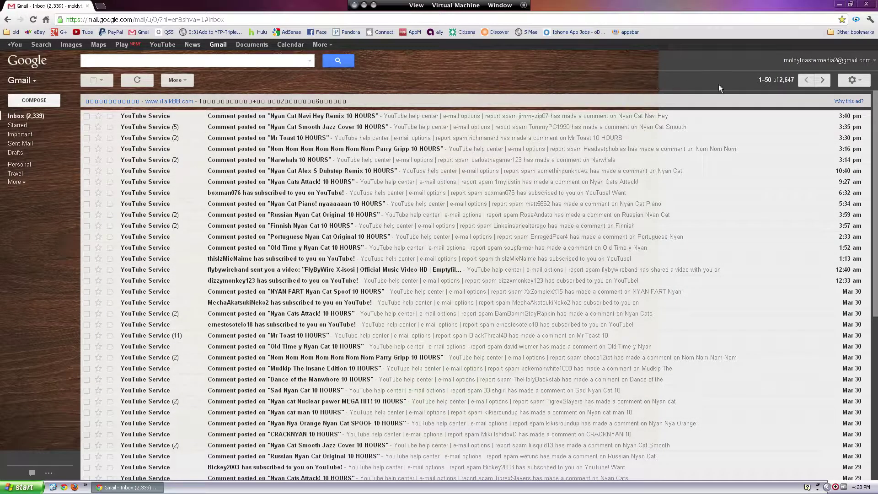
Step: In Gmail, turn on the vacation responder in the account settings
{"action": "left_click", "coordinate": [853, 80]}
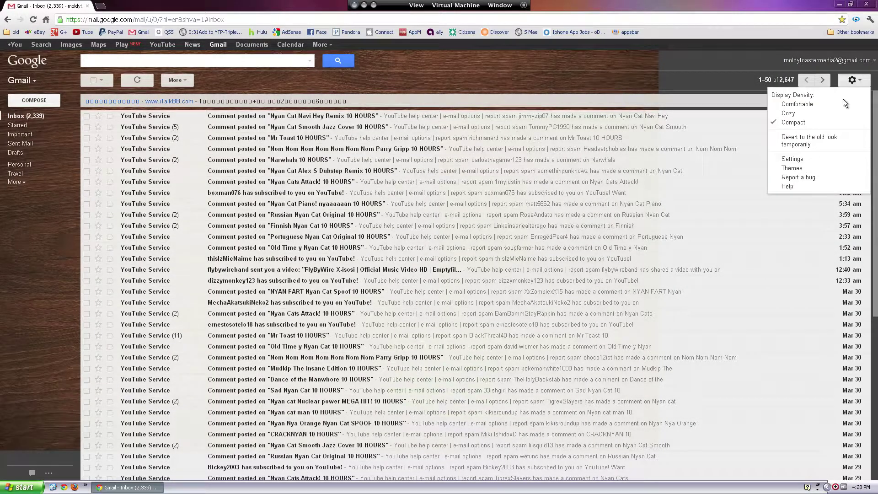
{"action": "left_click", "coordinate": [792, 160]}
{"action": "scroll", "coordinate": [177, 215], "scroll_direction": "down", "scroll_amount": 10}
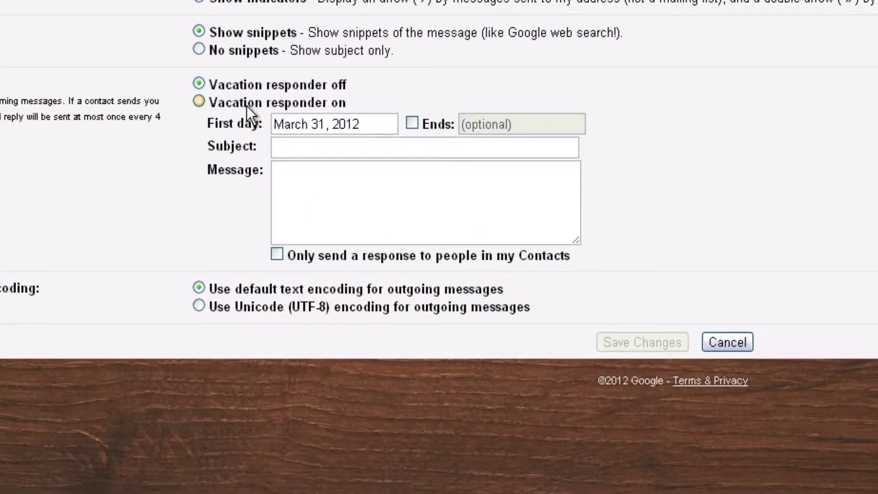
{"action": "left_click", "coordinate": [253, 105]}
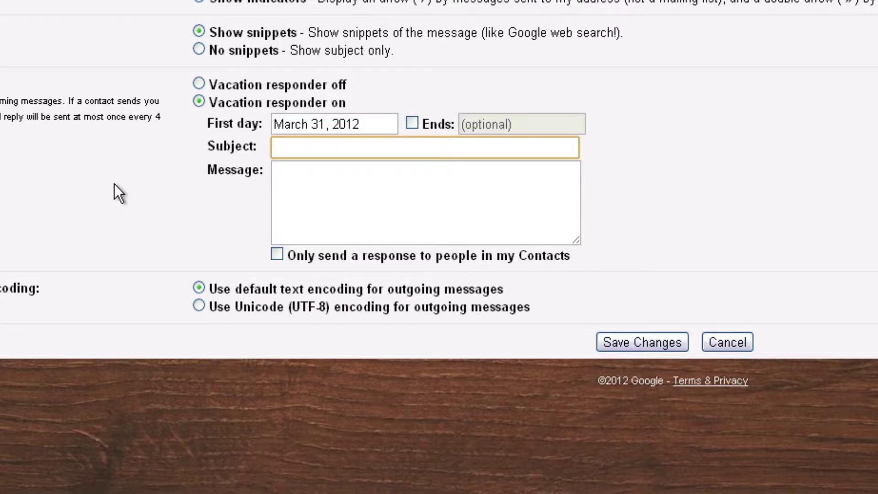
Step: Give the vacation responder the subject "Hey" and the message "STOP EMAILING ME !!!", and save the changes
{"action": "type", "text": "Hey"}
{"action": "key", "text": "Tab"}
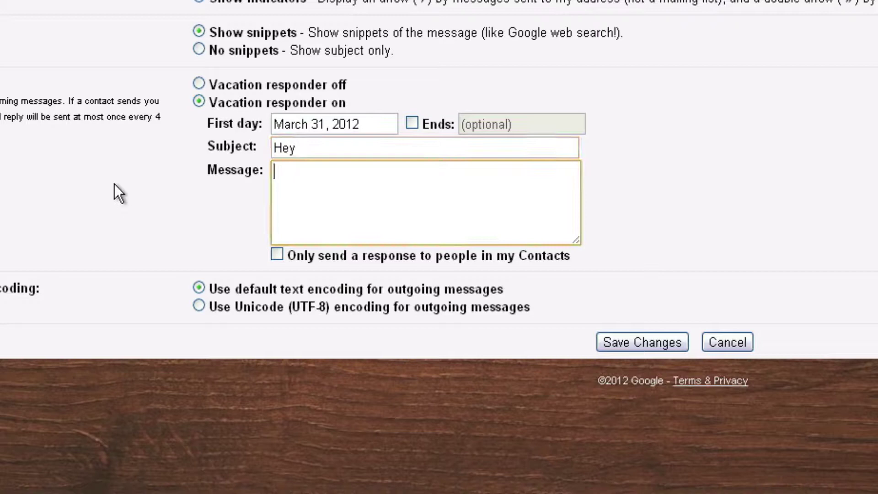
{"action": "type", "text": "STOP EMA"}
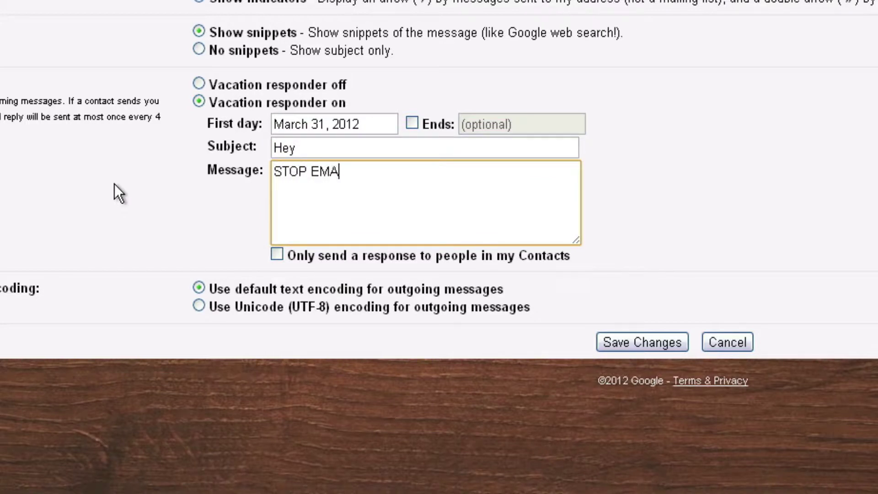
{"action": "type", "text": "ILING ME"}
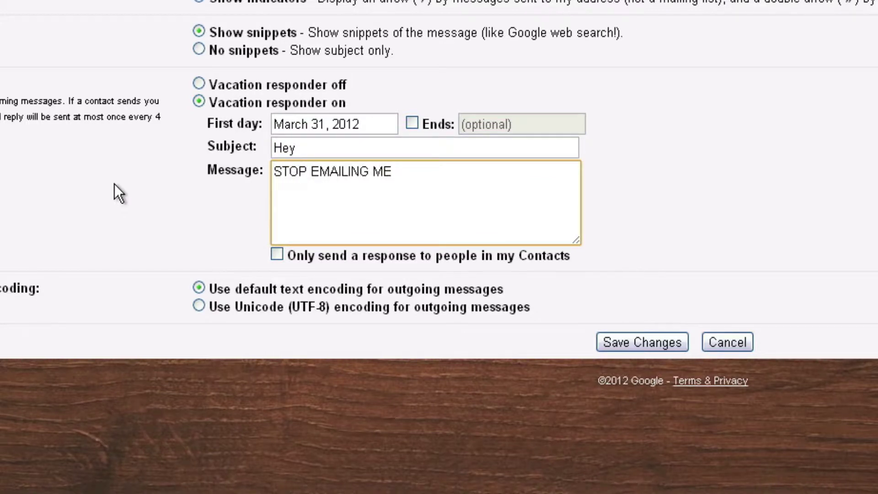
{"action": "type", "text": " !!!"}
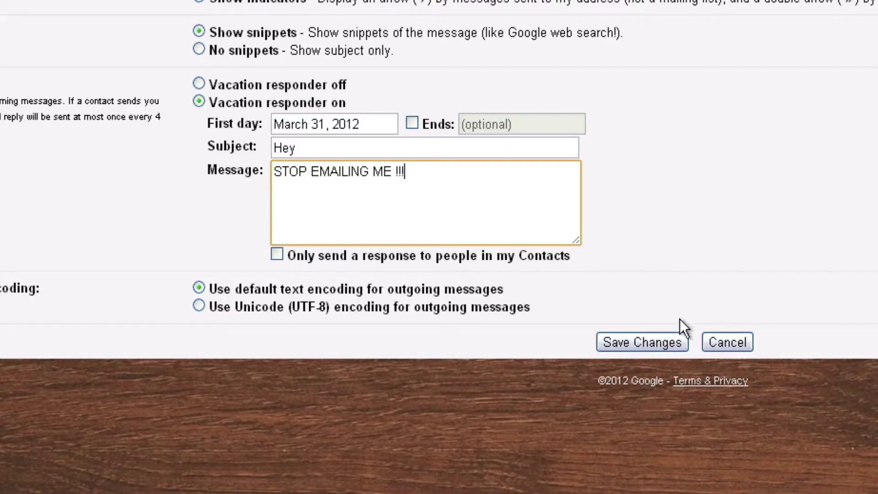
{"action": "left_click", "coordinate": [660, 330]}
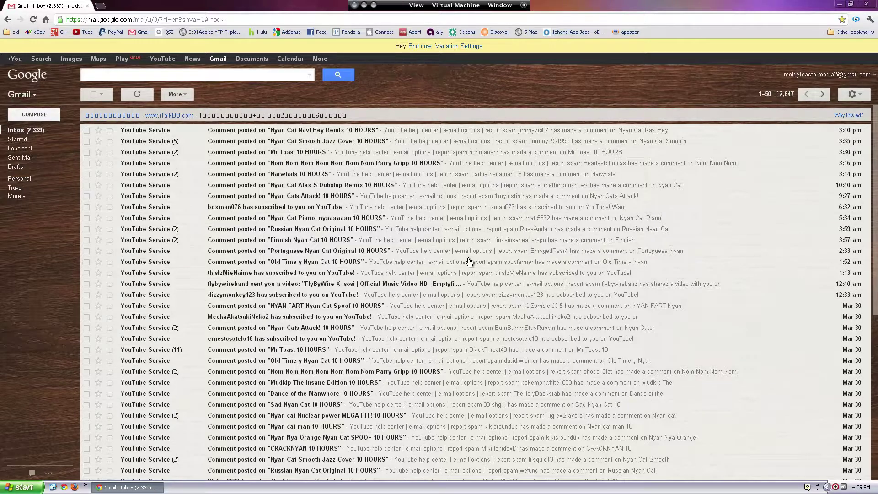
Step: Switch to Word and enter the friend's first name as the AutoCorrect text to replace
{"action": "key", "text": "ctrl+Left"}
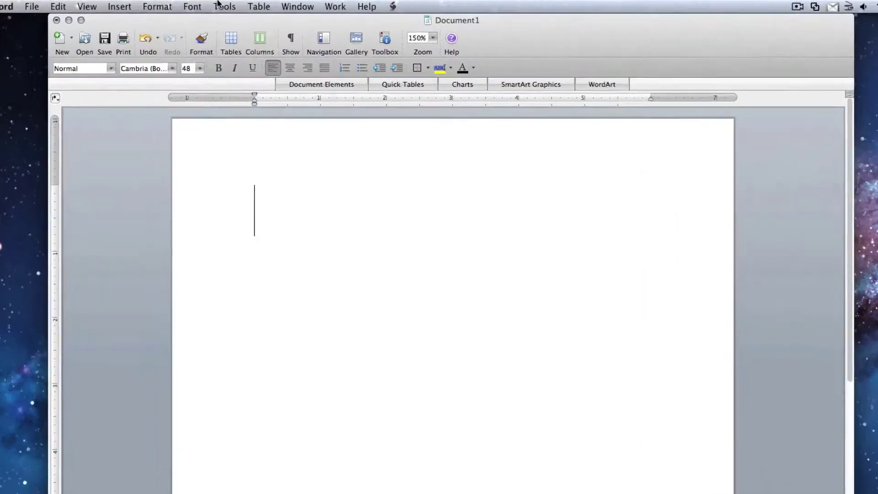
{"action": "left_click", "coordinate": [225, 4]}
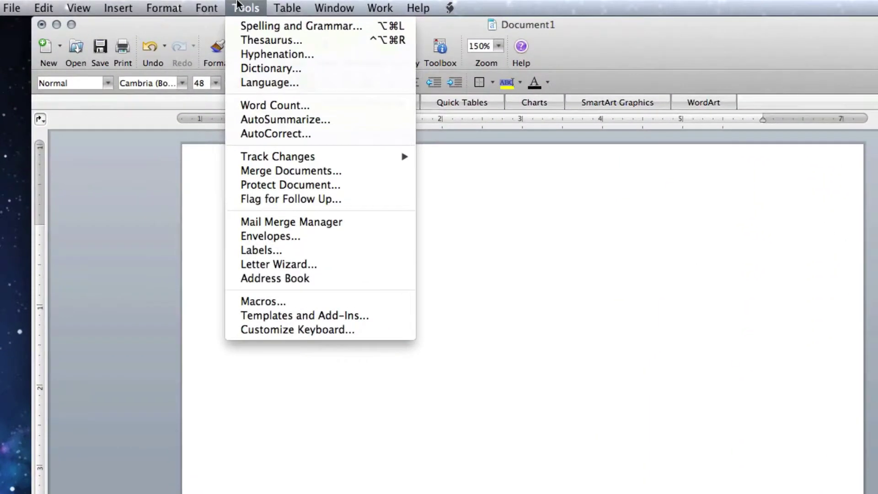
{"action": "left_click", "coordinate": [325, 135]}
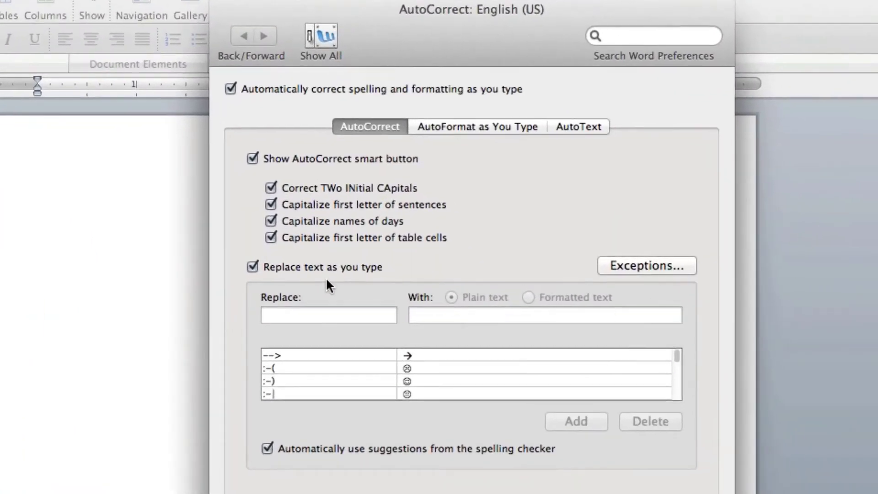
{"action": "left_click", "coordinate": [333, 316]}
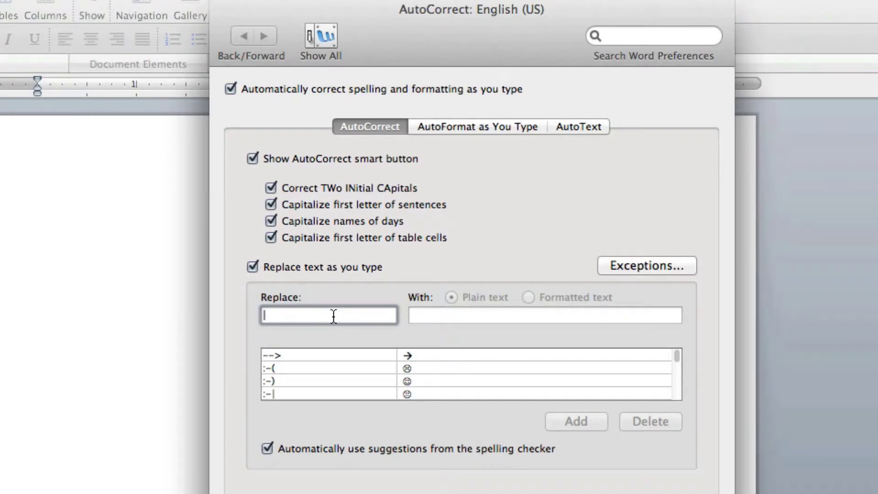
{"action": "type", "text": "Hank"}
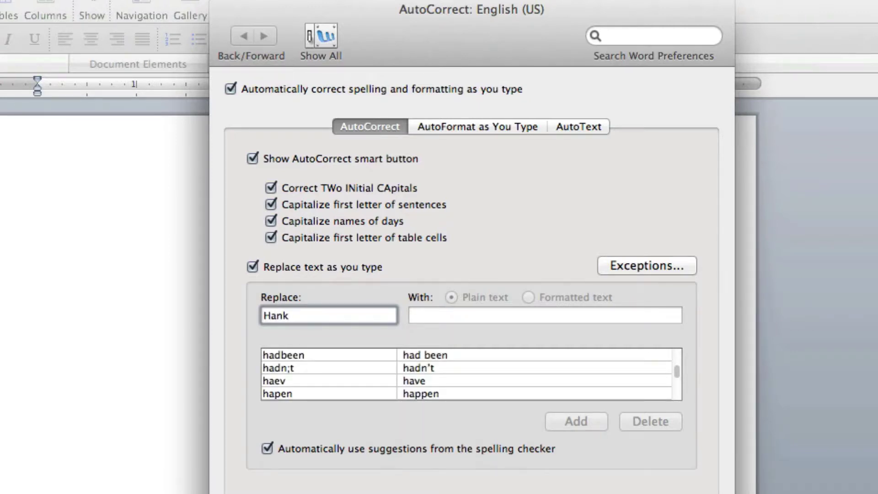
Step: Add an AutoCorrect replacement made of that name followed by "is dumb", and test it by writing the name in the document
{"action": "left_click", "coordinate": [489, 317]}
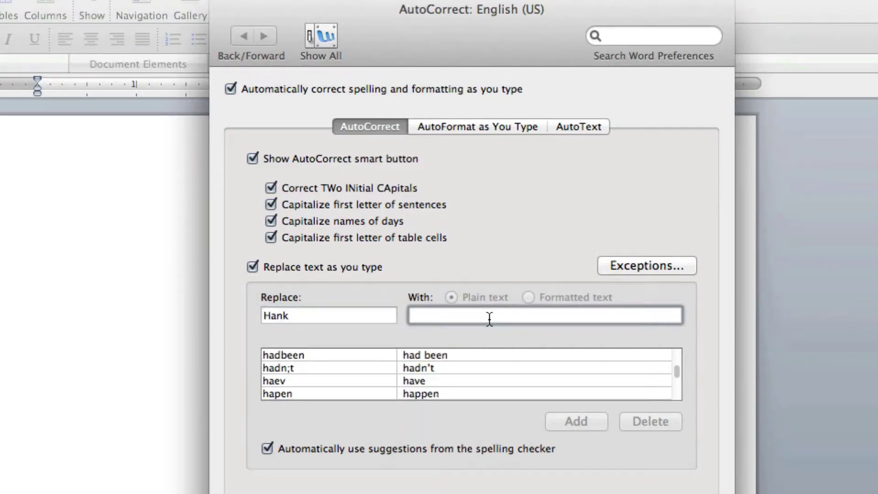
{"action": "type", "text": "Hank is"}
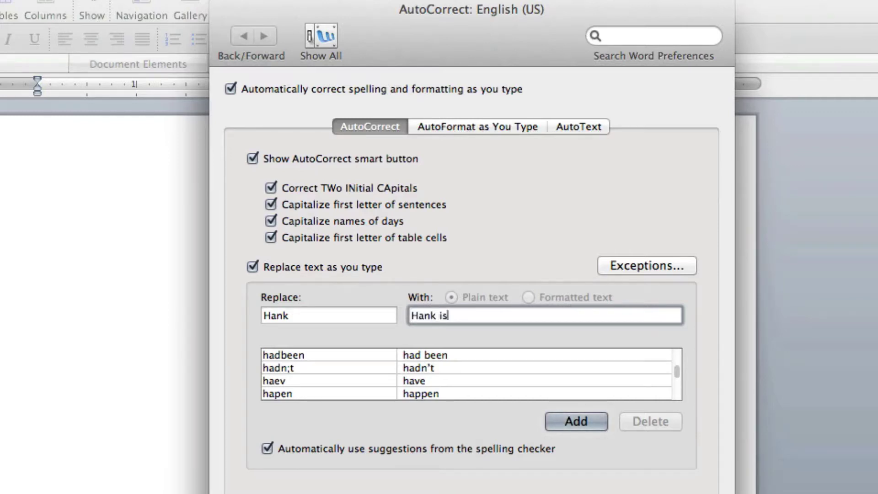
{"action": "type", "text": " dum"}
{"action": "type", "text": "b"}
{"action": "left_click", "coordinate": [571, 421]}
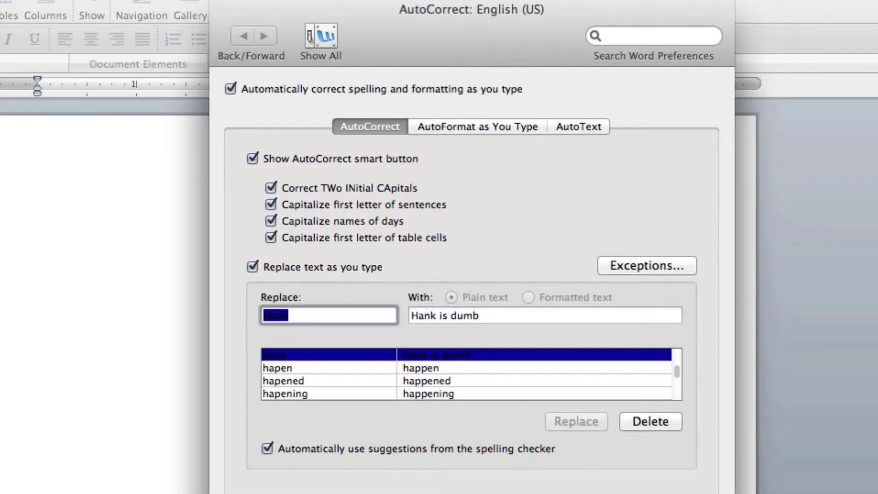
{"action": "key", "text": "Return"}
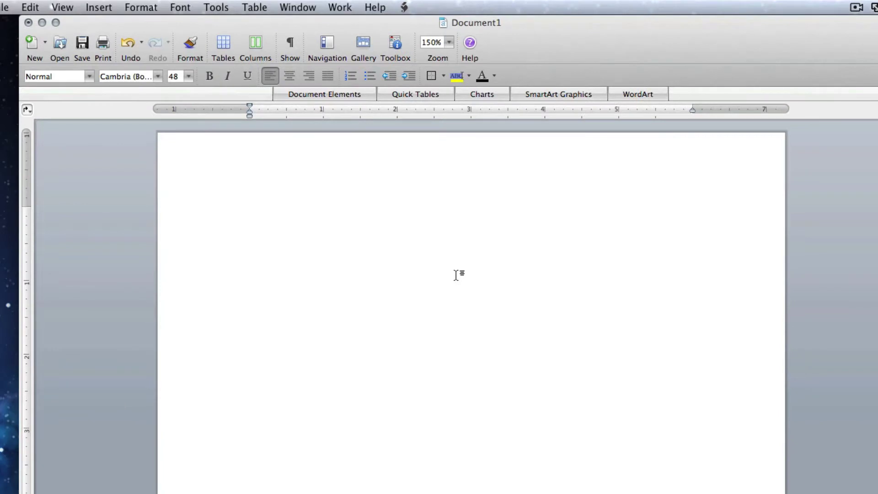
{"action": "type", "text": "H"}
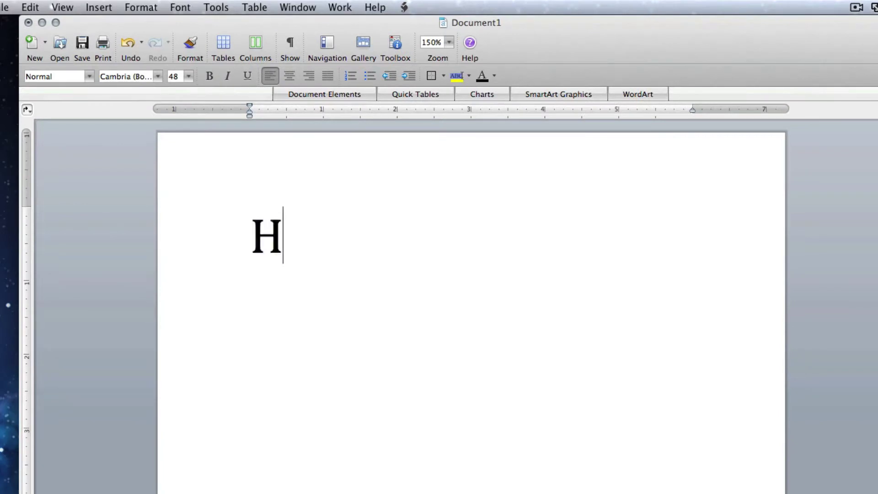
{"action": "type", "text": "ank is dumb"}
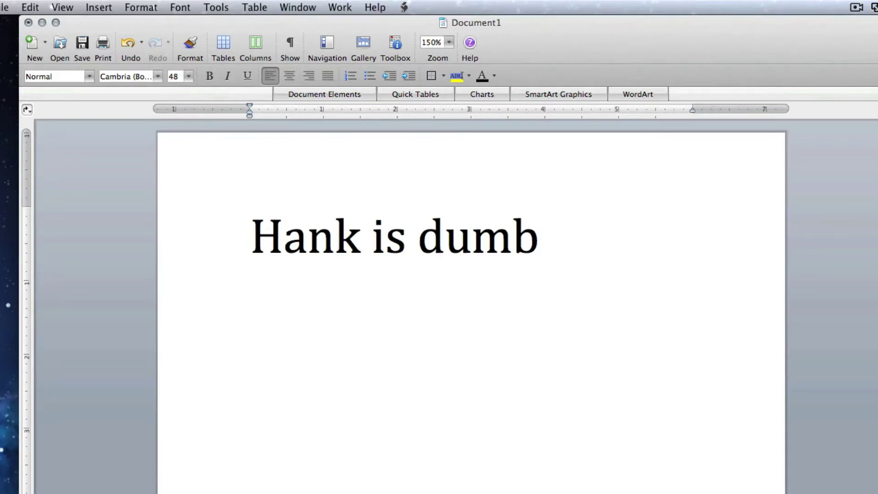
Step: Add an AutoCorrect entry that replaces "The" with "Teh" and confirm the AutoCorrect settings
{"action": "left_click", "coordinate": [216, 7]}
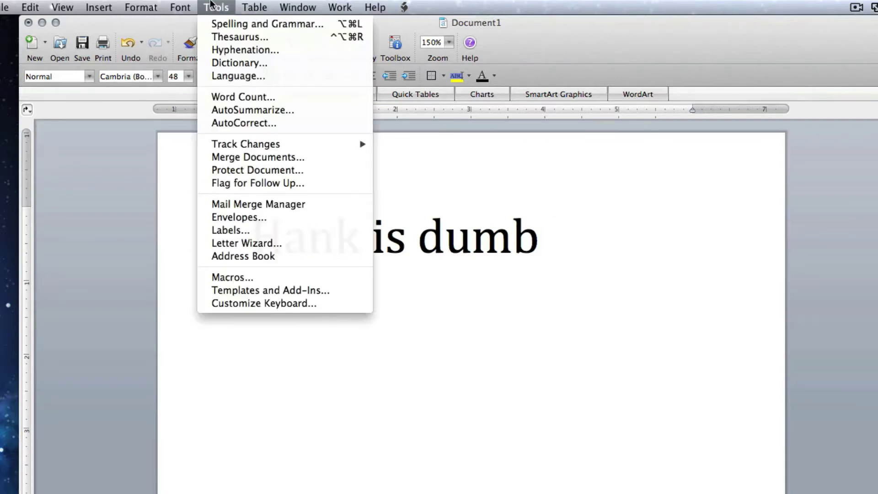
{"action": "left_click", "coordinate": [265, 122]}
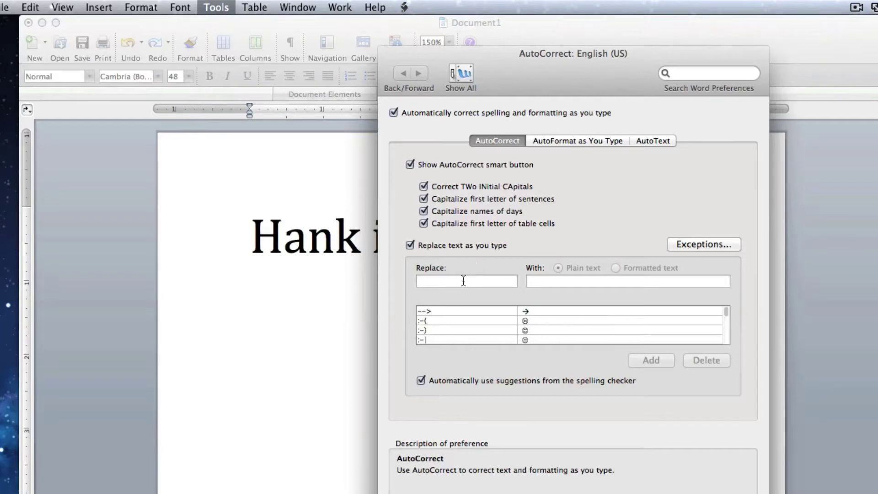
{"action": "left_click", "coordinate": [463, 281]}
{"action": "type", "text": "T"}
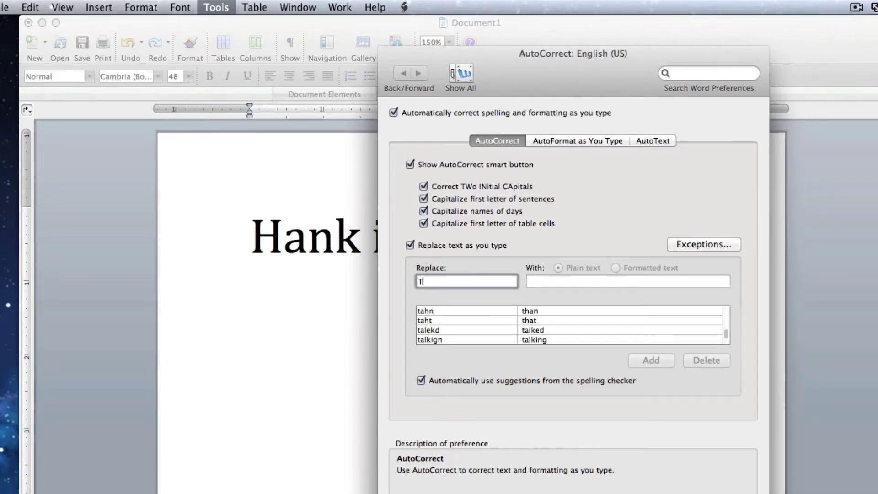
{"action": "type", "text": "he"}
{"action": "left_click", "coordinate": [565, 281]}
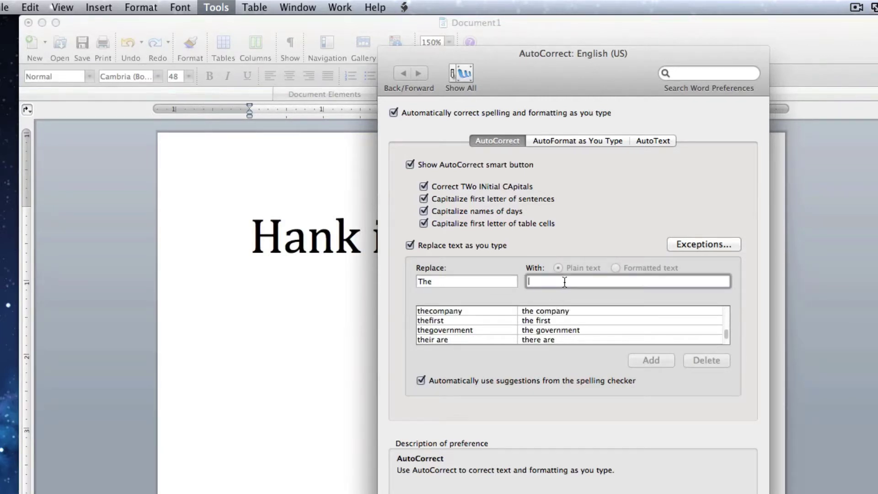
{"action": "type", "text": "T"}
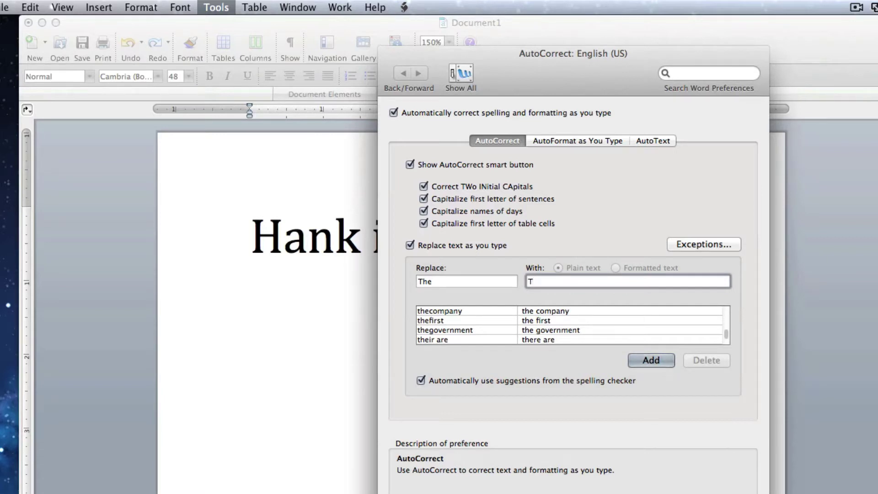
{"action": "type", "text": "eh"}
{"action": "left_click", "coordinate": [649, 361]}
{"action": "key", "text": "Return"}
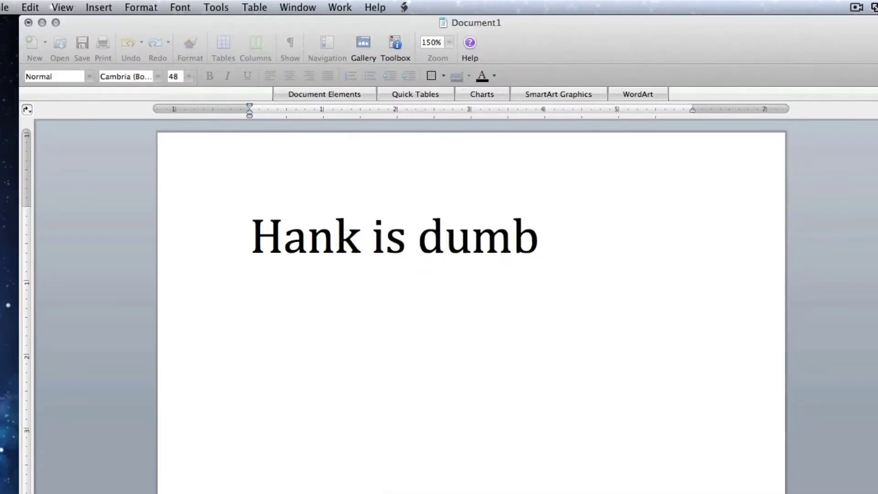
Step: Write "The" on a new line of the document to test its AutoCorrect replacement
{"action": "type", "text": "T"}
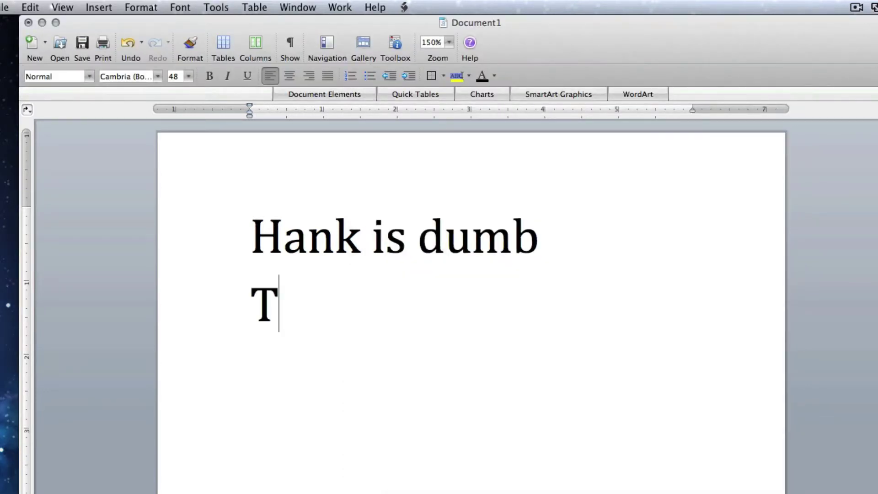
{"action": "type", "text": "he"}
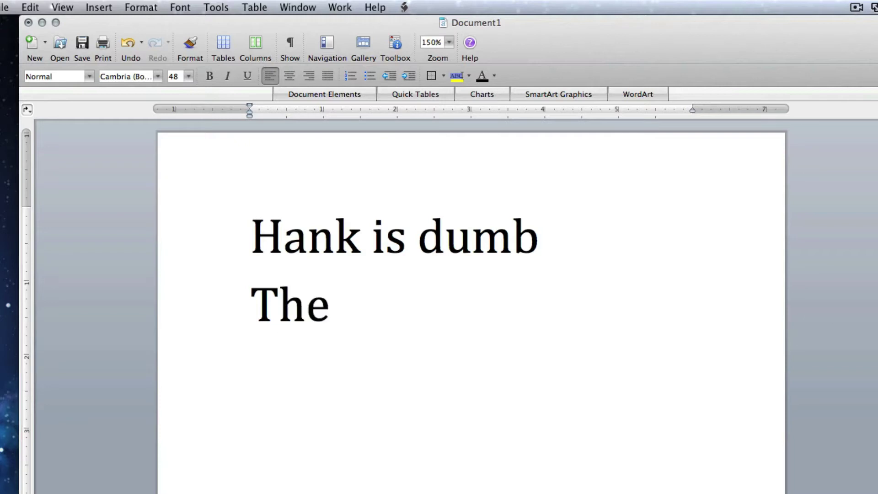